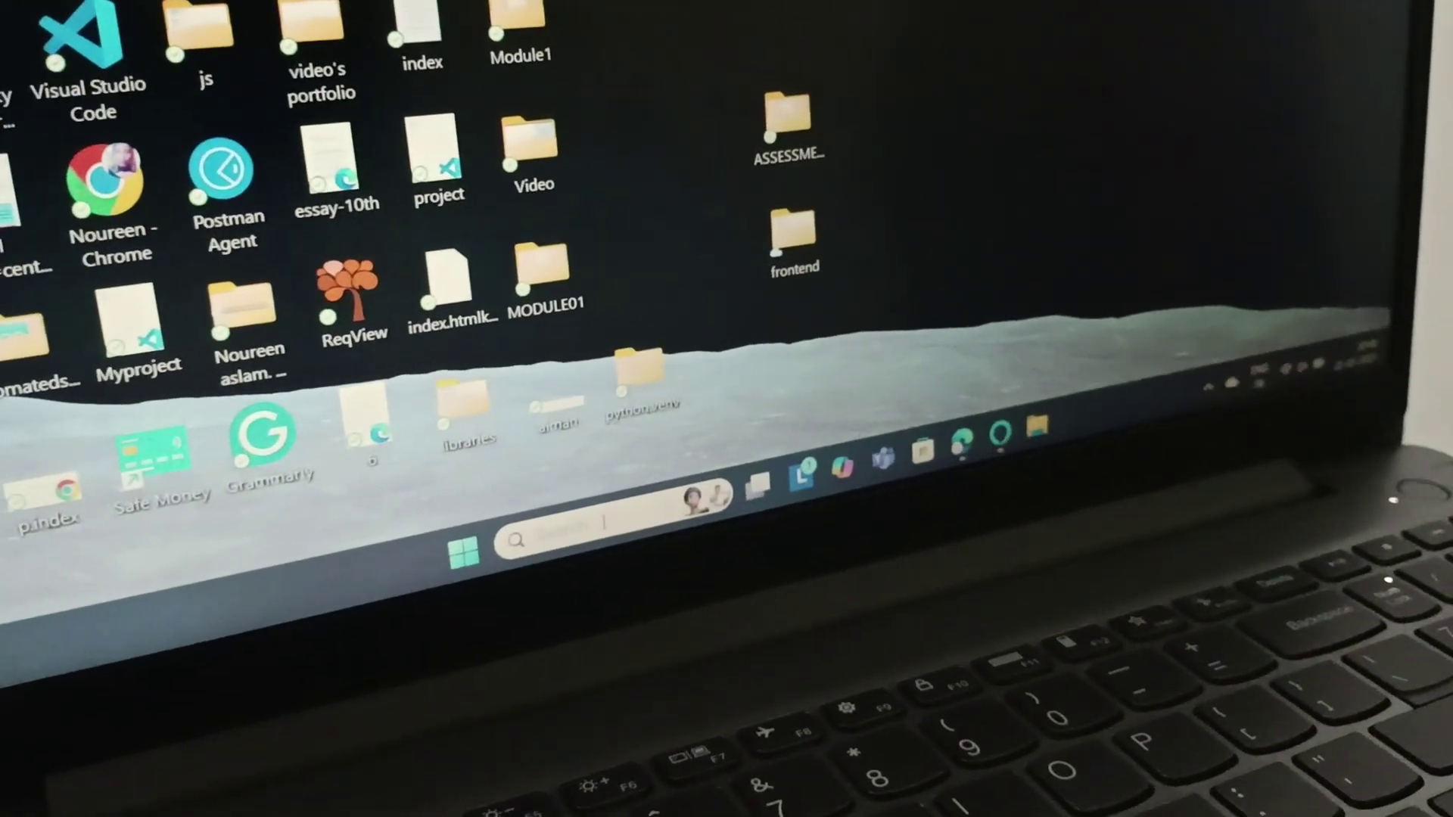
Launch Notepad from the Start search, hide it, then bring its window back.
{"action": "key", "text": "super"}
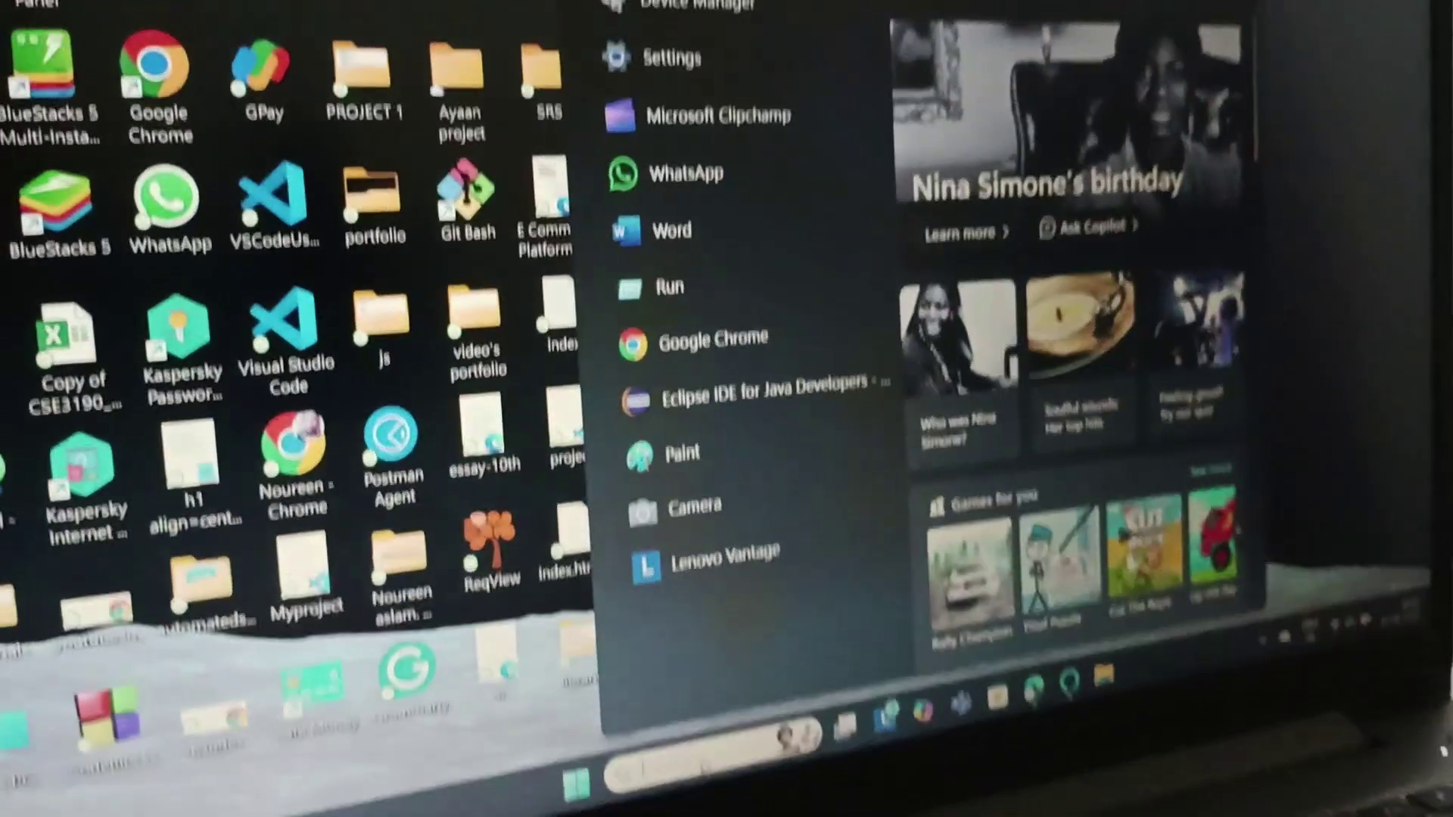
{"action": "type", "text": "no"}
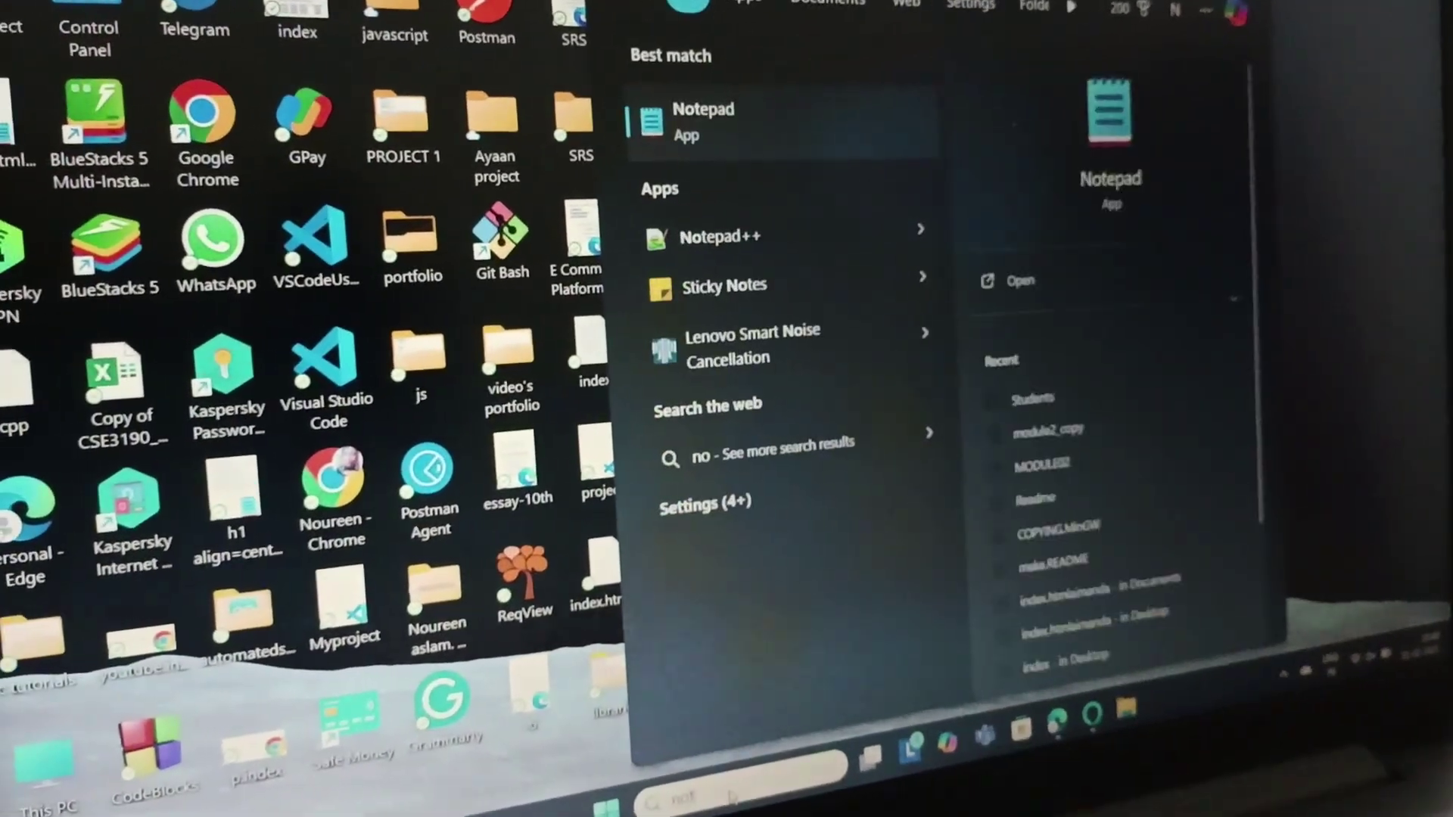
{"action": "type", "text": "te"}
{"action": "key", "text": "Escape"}
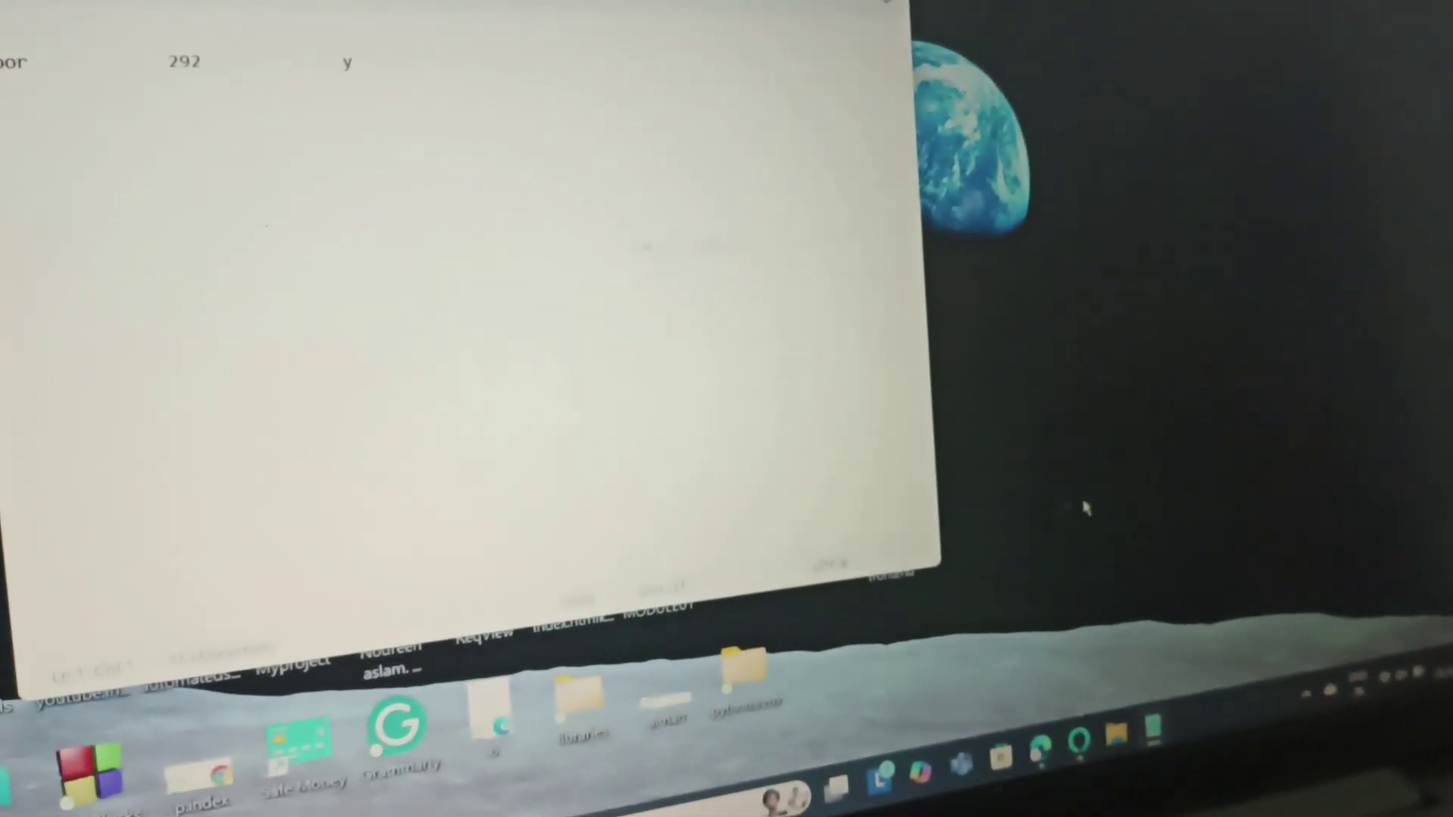
{"action": "key", "text": "alt+F4"}
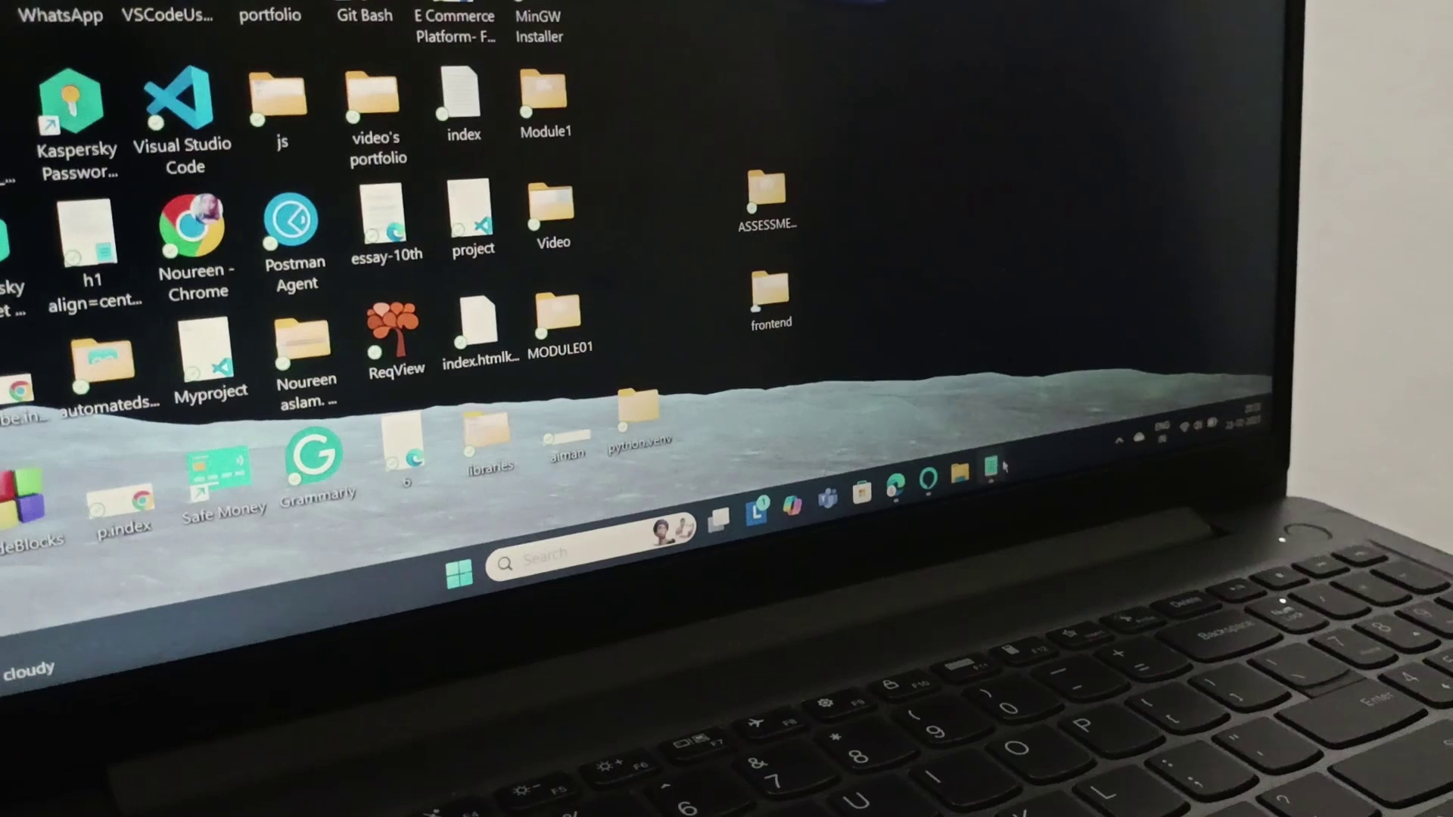
{"action": "mouse_move", "coordinate": [990, 468]}
{"action": "left_click", "coordinate": [978, 475]}
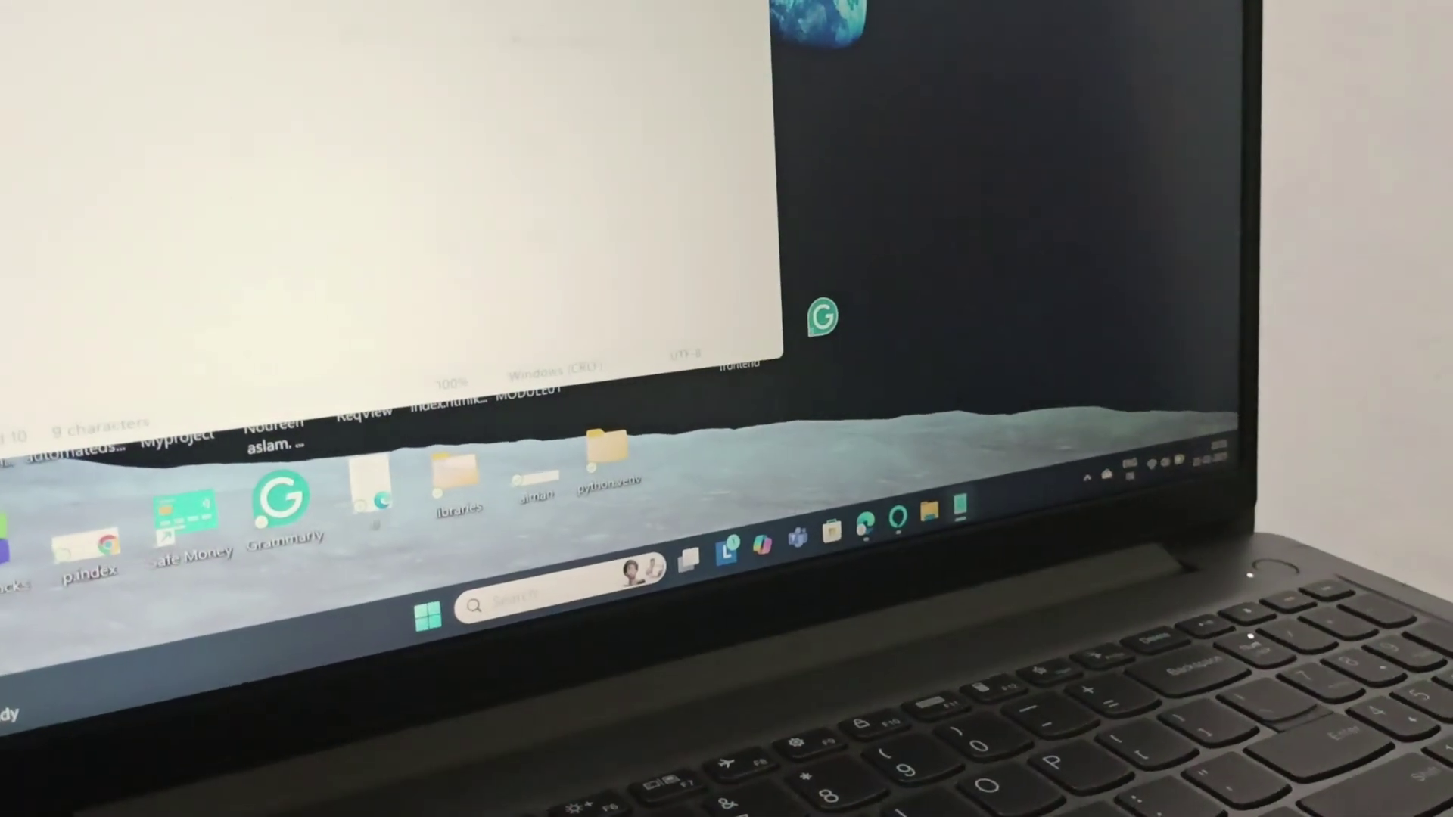